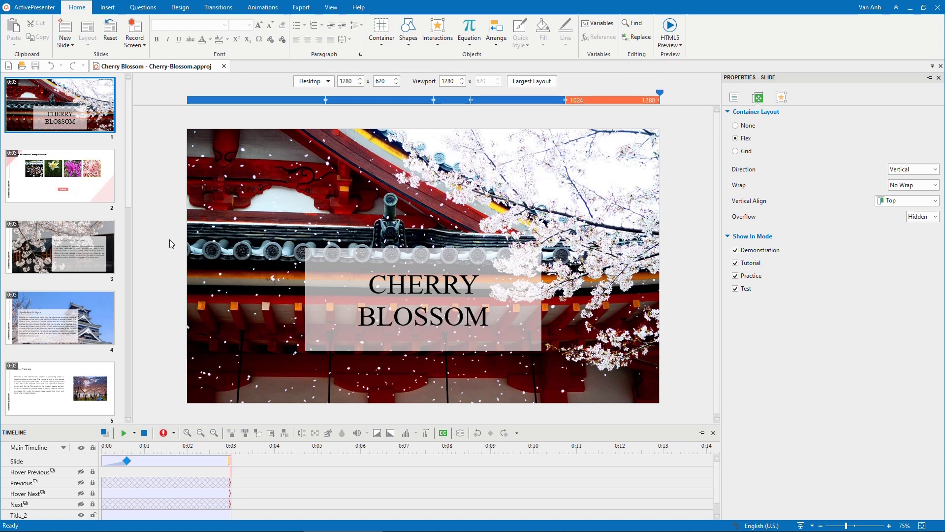
pyautogui.moveTo(129, 159); pyautogui.dragTo(127, 419)
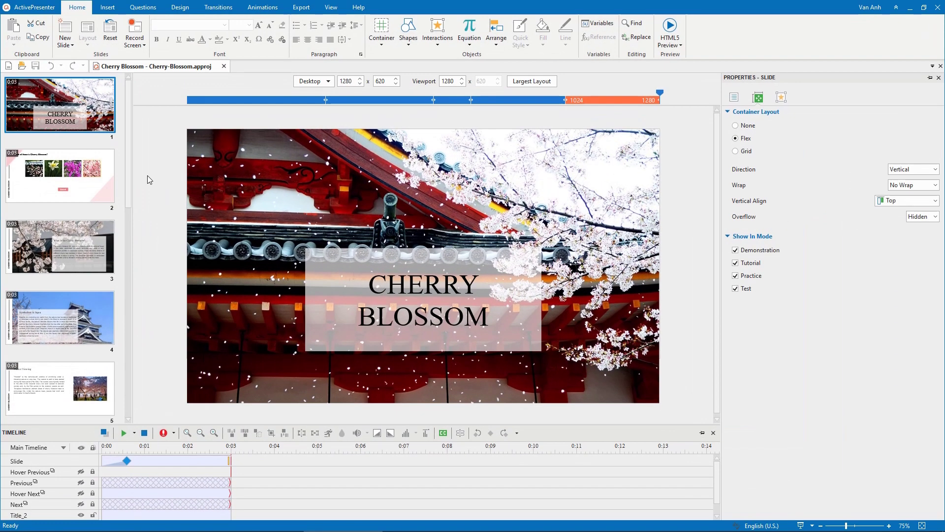
# - Page forward through the content slides and on into the quiz slides
pyautogui.press('pagedown')
pyautogui.press('pagedown')
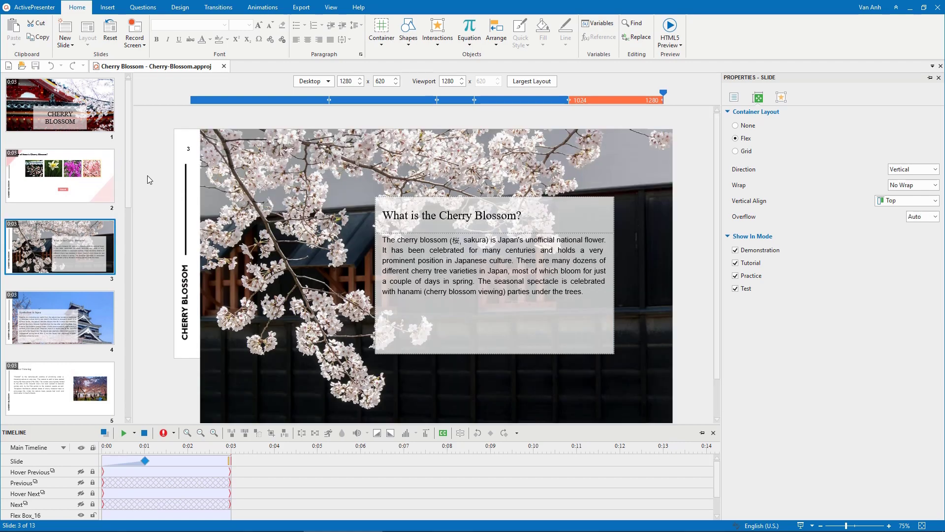
pyautogui.press('pagedown')
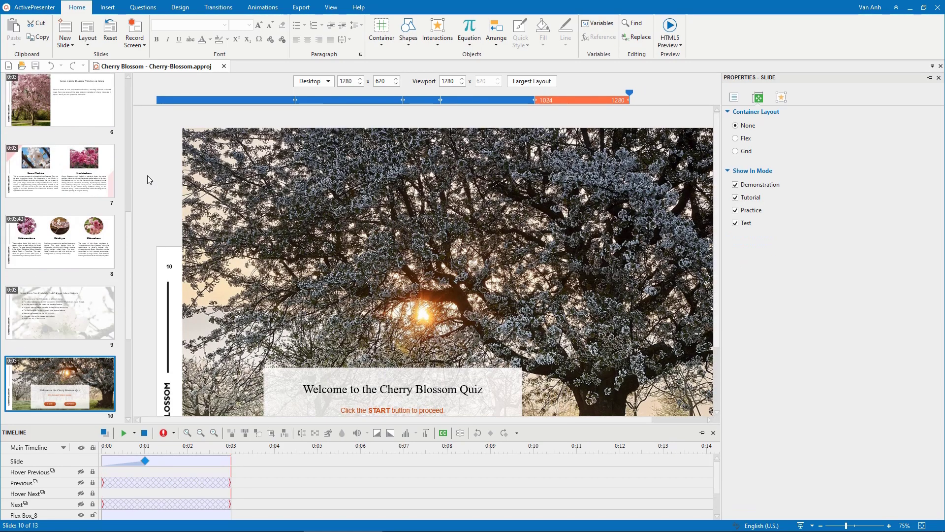
pyautogui.press('pagedown')
pyautogui.press('pagedown')
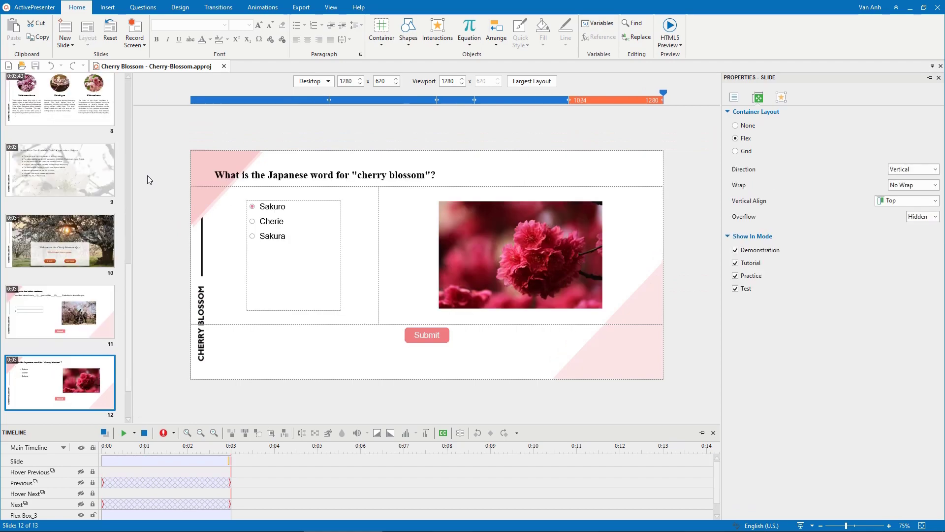
pyautogui.press('pagedown')
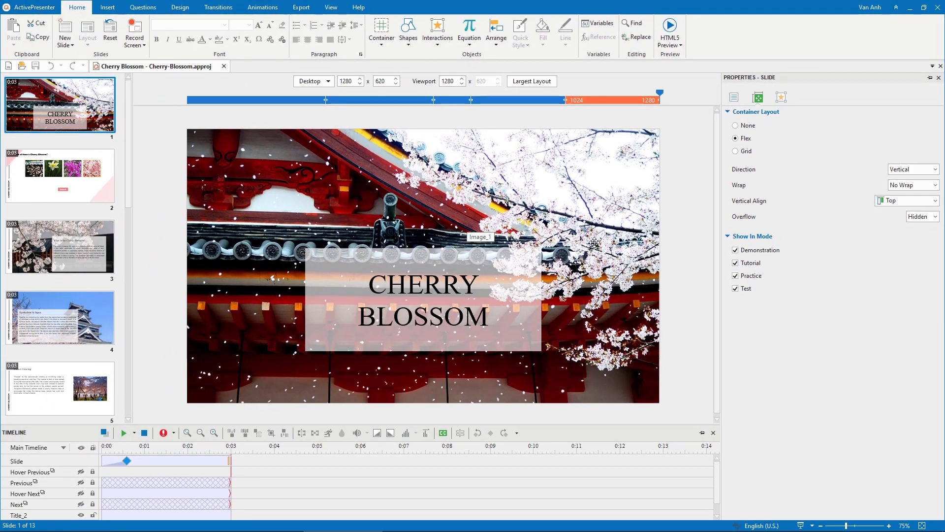
# - Clear Demonstration and Test on slide 1, and Demonstration, Practice and Test on slide 2
pyautogui.click(735, 250)
pyautogui.click(736, 251)
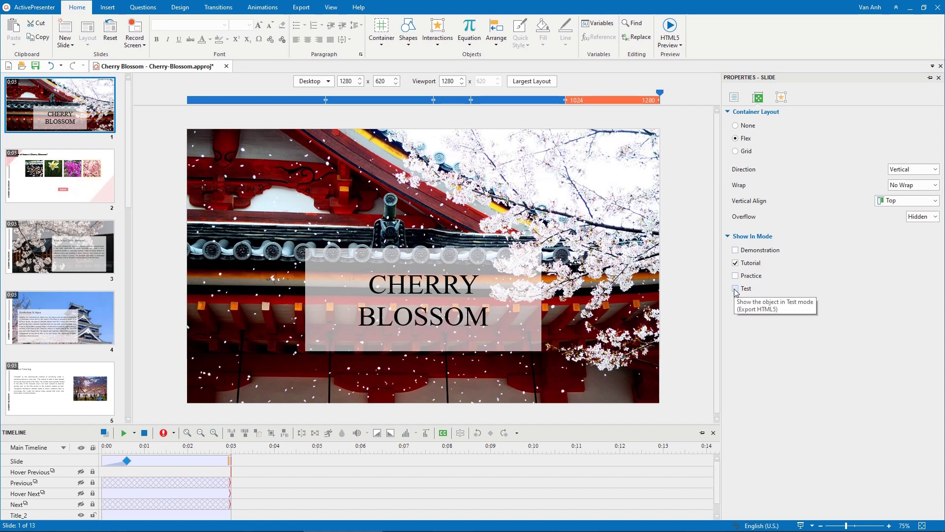
pyautogui.click(86, 194)
pyautogui.click(736, 251)
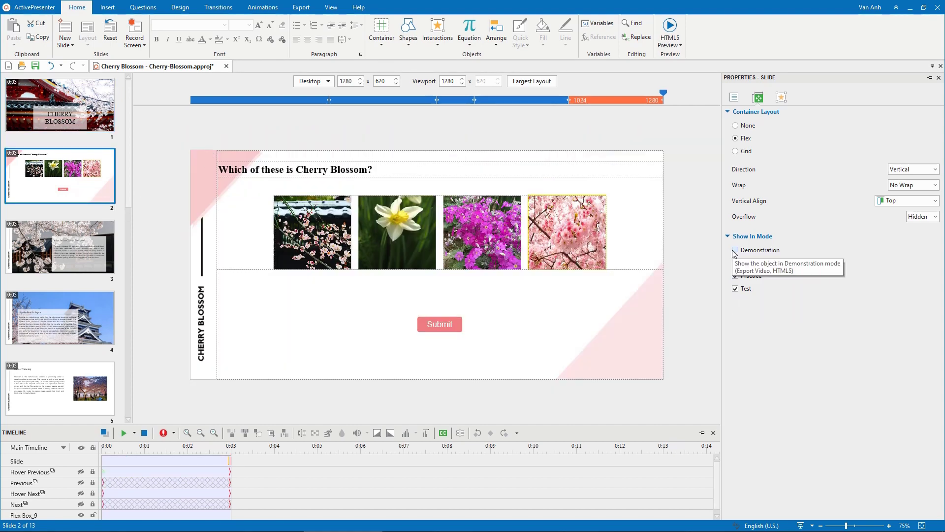
pyautogui.click(736, 276)
pyautogui.click(737, 290)
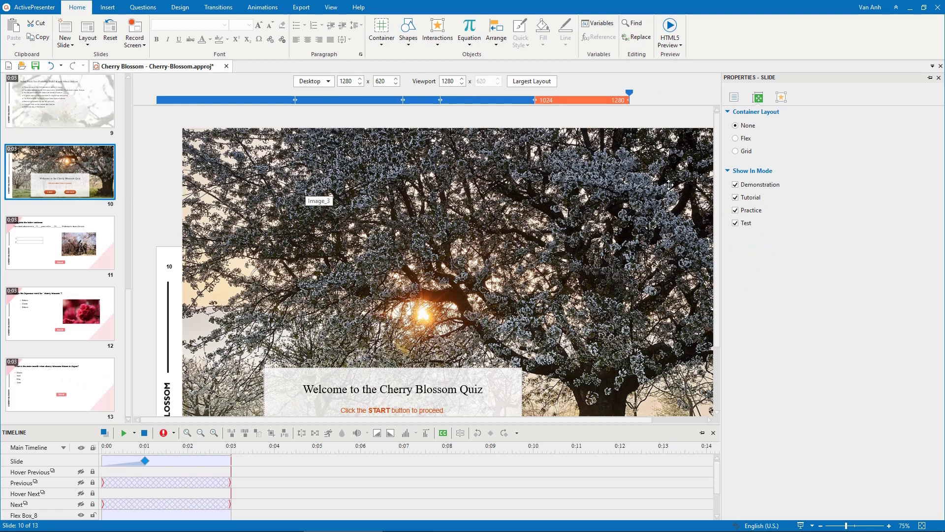
# - Uncheck Tutorial and Practice in slide 10's Show In Mode settings
pyautogui.click(735, 184)
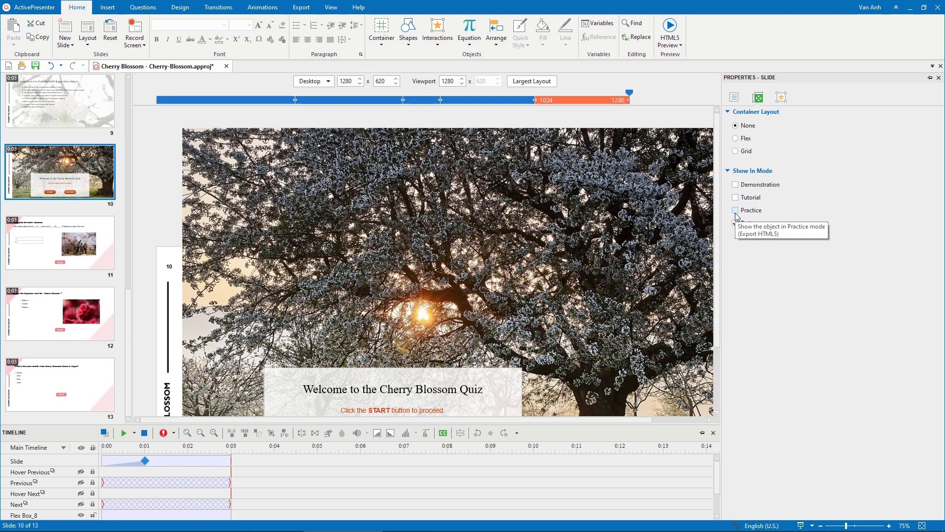
pyautogui.click(735, 210)
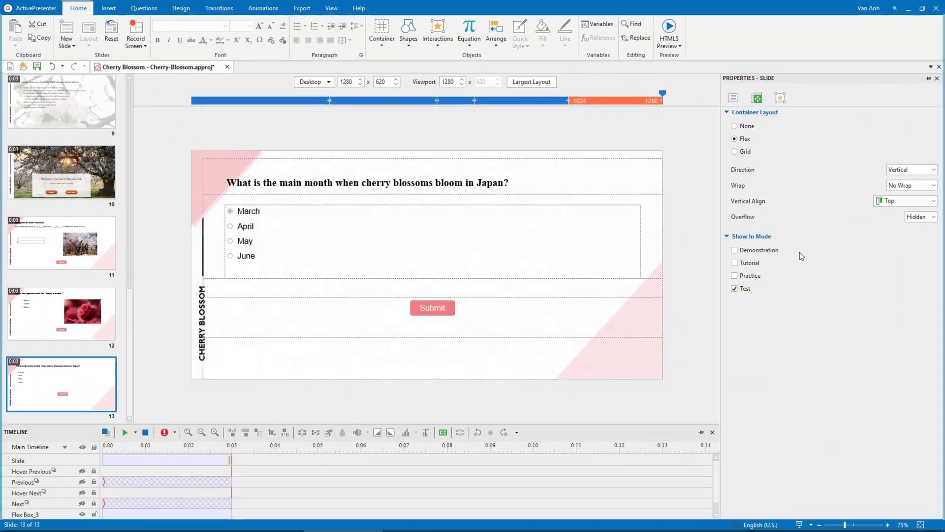
# - Publish an HTML5 export that includes Test mode and an index page
pyautogui.click(302, 8)
pyautogui.click(194, 33)
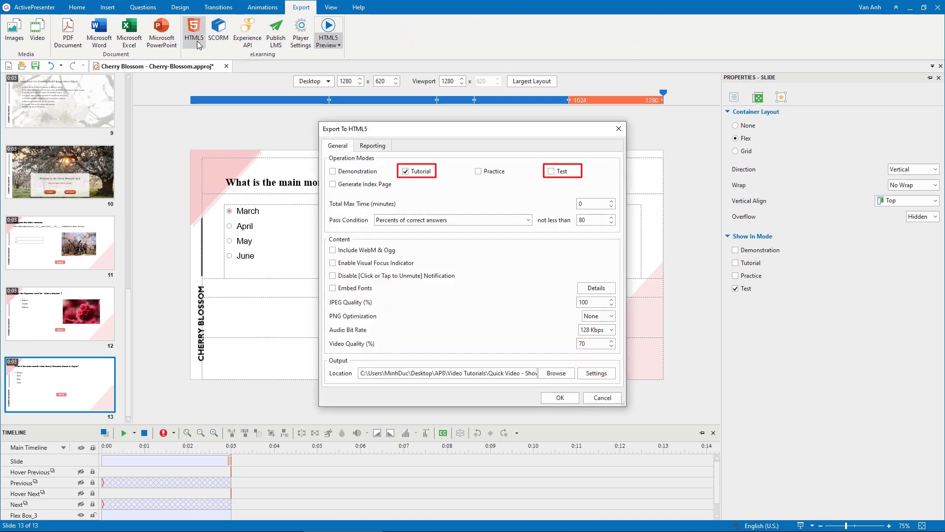
pyautogui.click(552, 171)
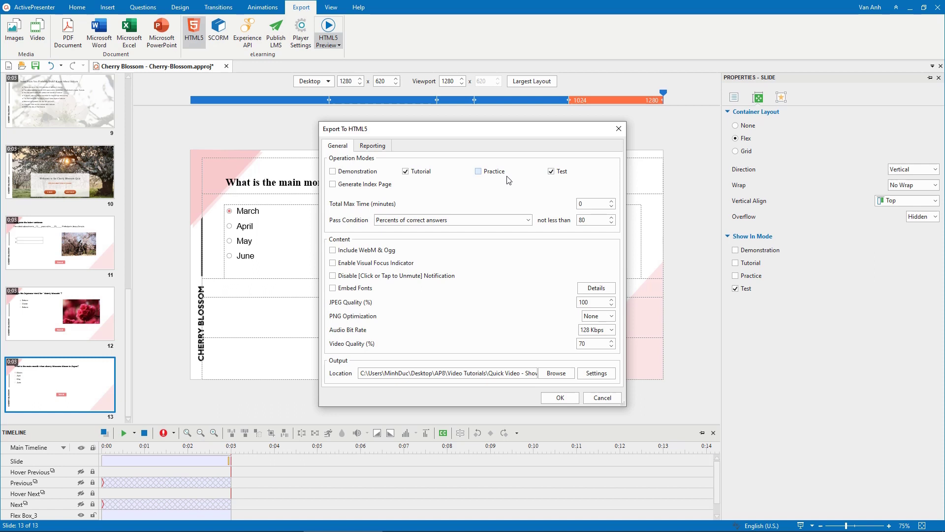
pyautogui.click(333, 184)
pyautogui.click(561, 397)
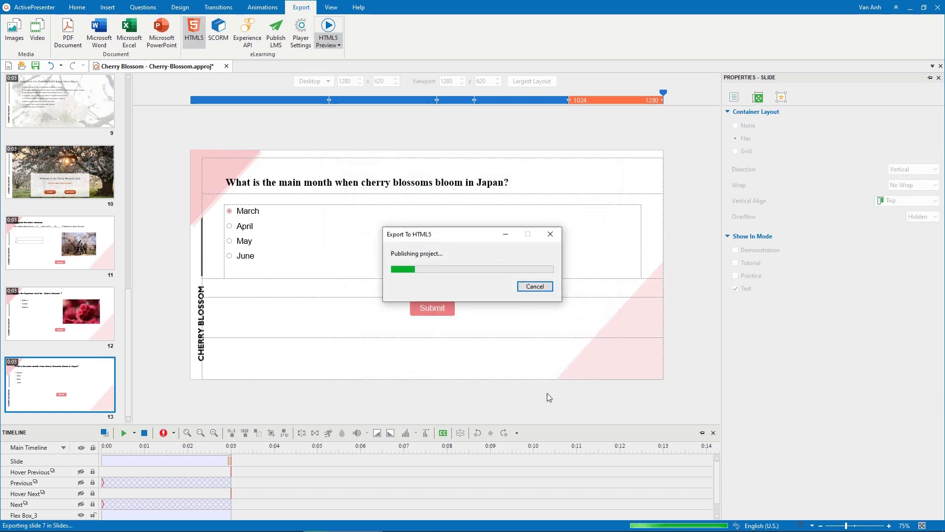
# - From the output folder, play the Test output in a browser and answer Cherie
pyautogui.click(510, 287)
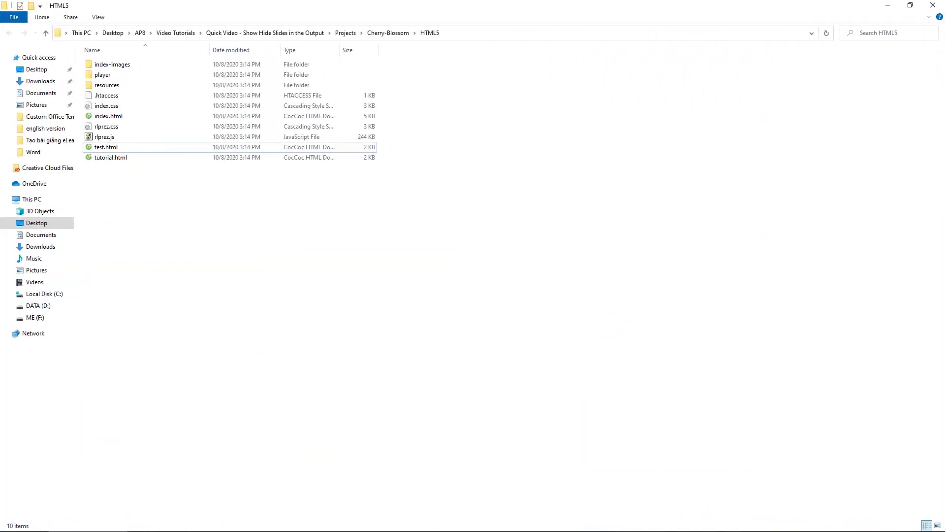
pyautogui.doubleClick(105, 148)
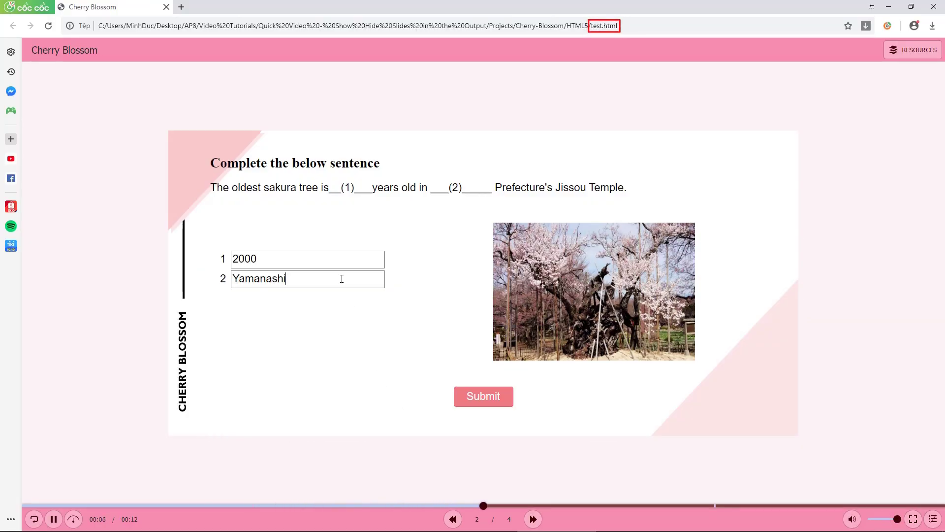
pyautogui.click(483, 311)
pyautogui.click(276, 225)
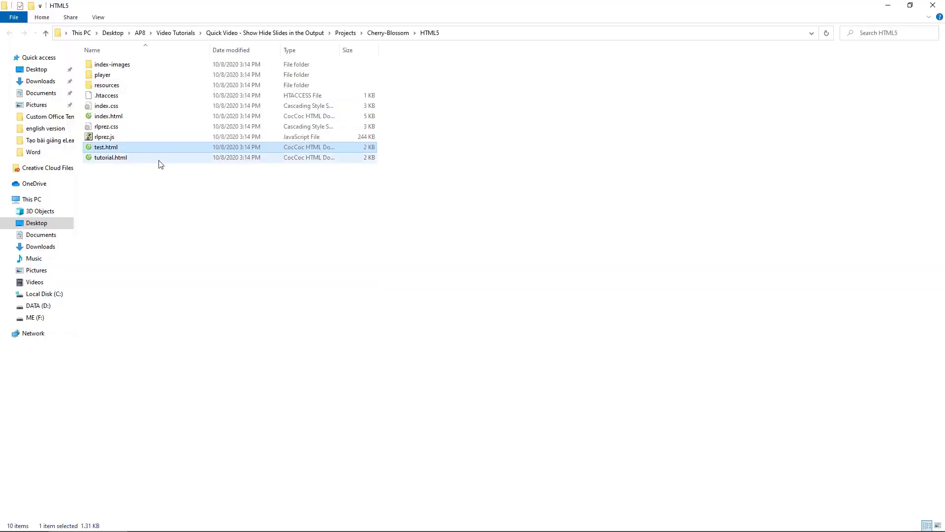
# - Play the Tutorial output, advancing through Symbolism in Japan to the Flower Viewing slide
pyautogui.doubleClick(161, 158)
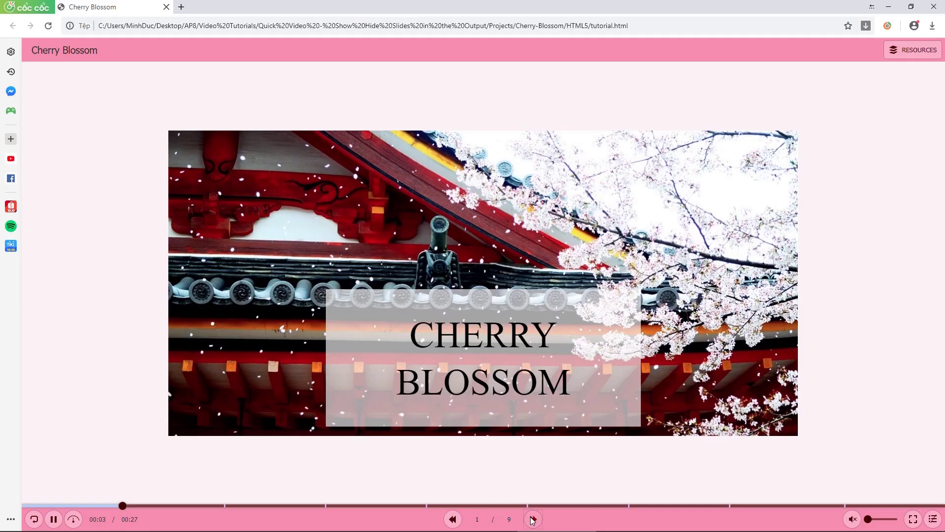
pyautogui.click(532, 519)
pyautogui.click(532, 519)
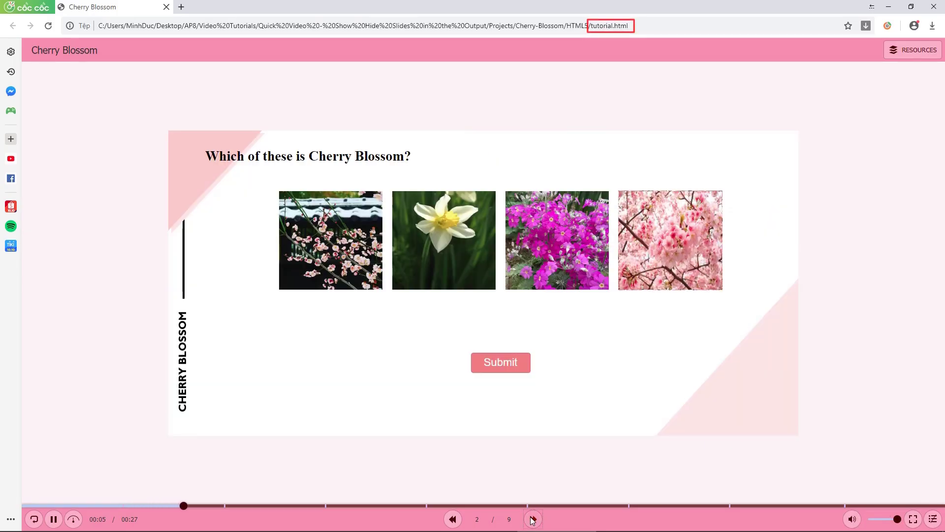
pyautogui.click(533, 520)
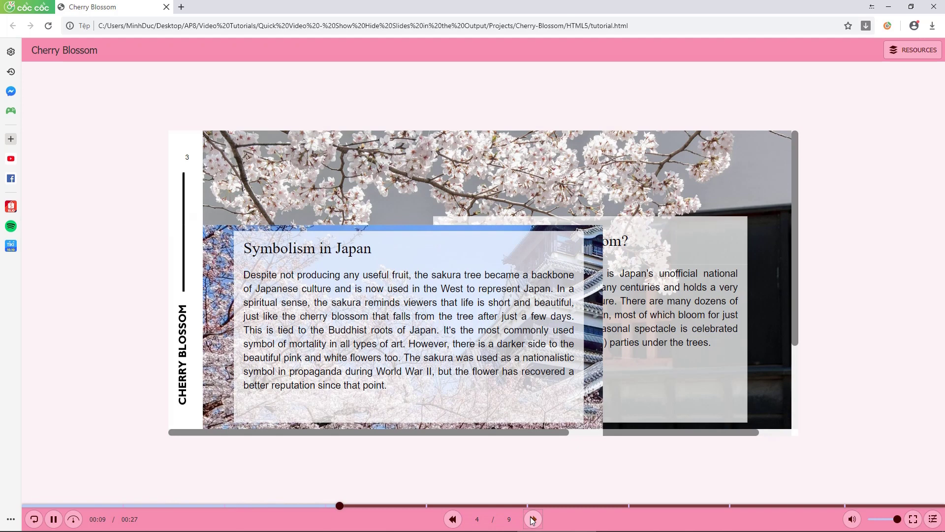
pyautogui.click(532, 520)
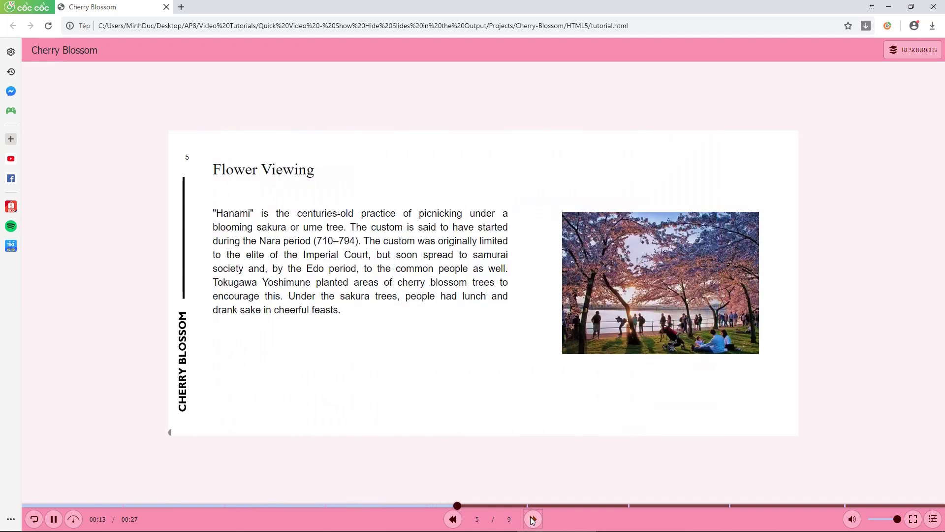